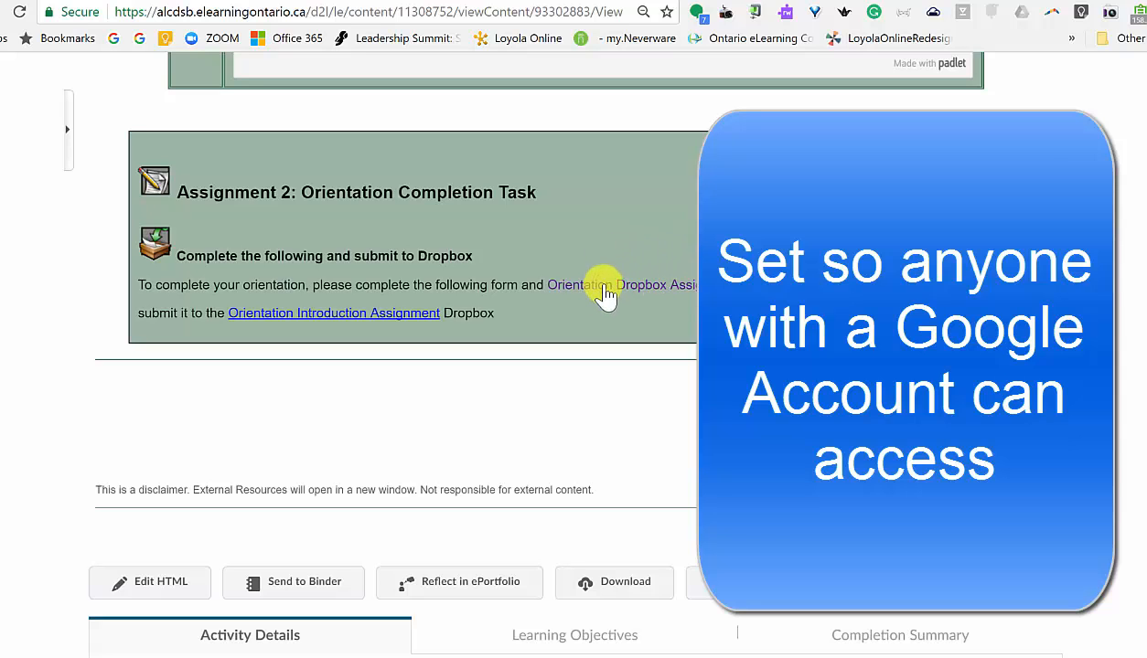
Make a copy of the linked Orientation Dropbox Assignment and rename it, dropping "Copy of" and appending the student's full name.
click(605, 292)
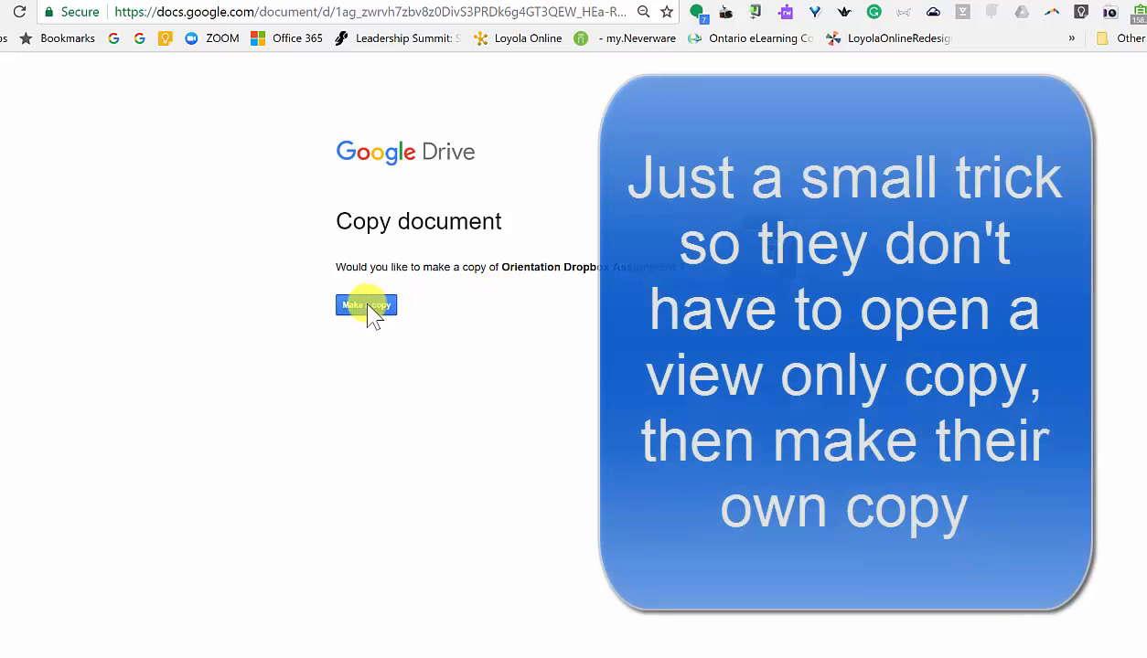
click(368, 308)
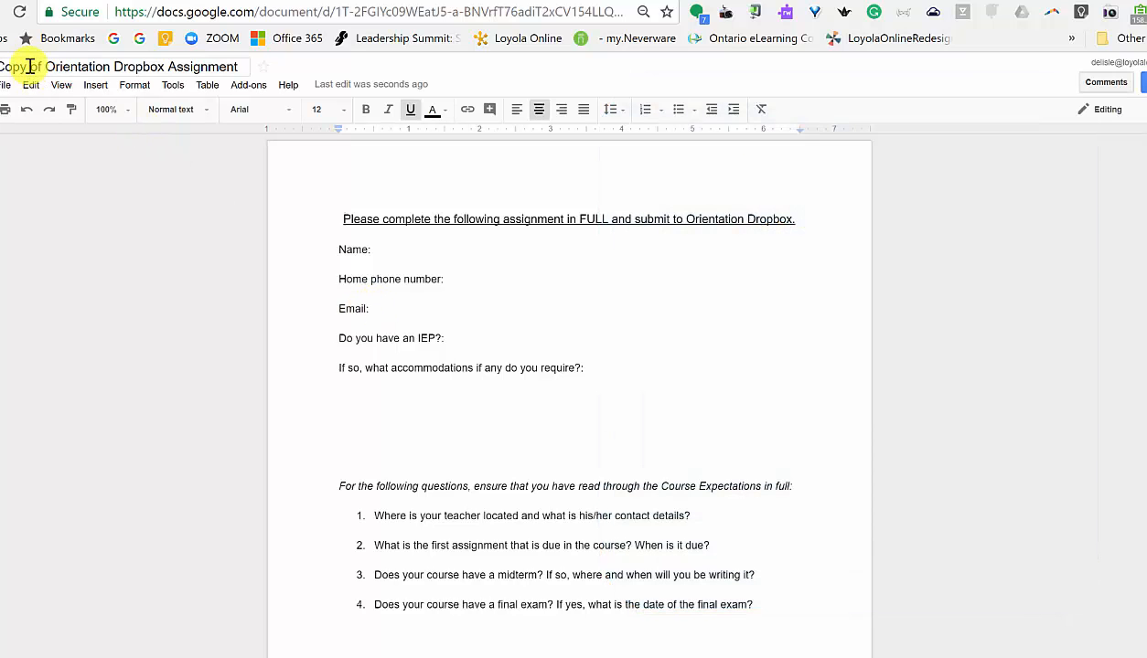
drag(42, 66, 14, 64)
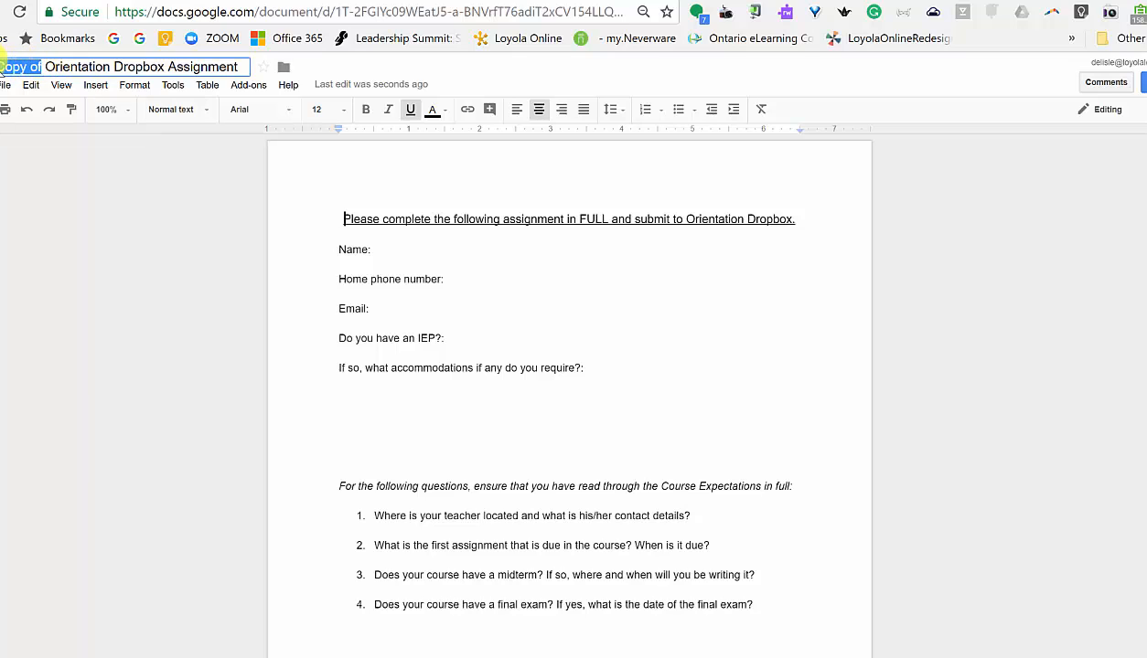
key(BackSpace)
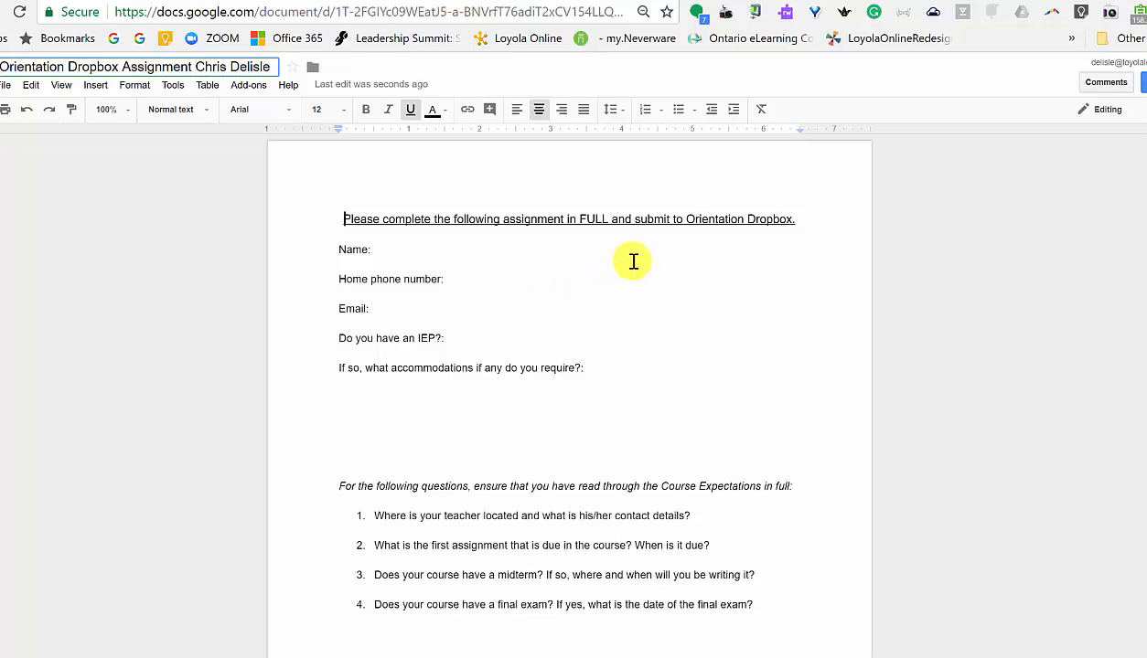
Add a "Link to my Google Doc:" line above the Name line in the assignment document.
click(560, 250)
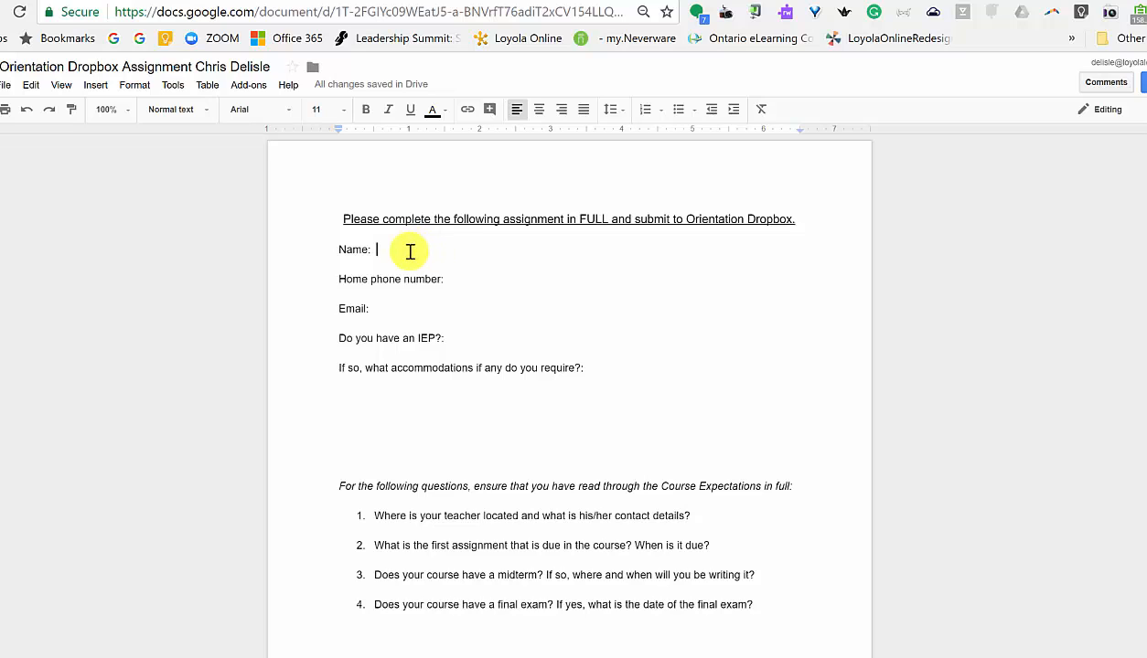
click(5, 84)
mouse_move(89, 300)
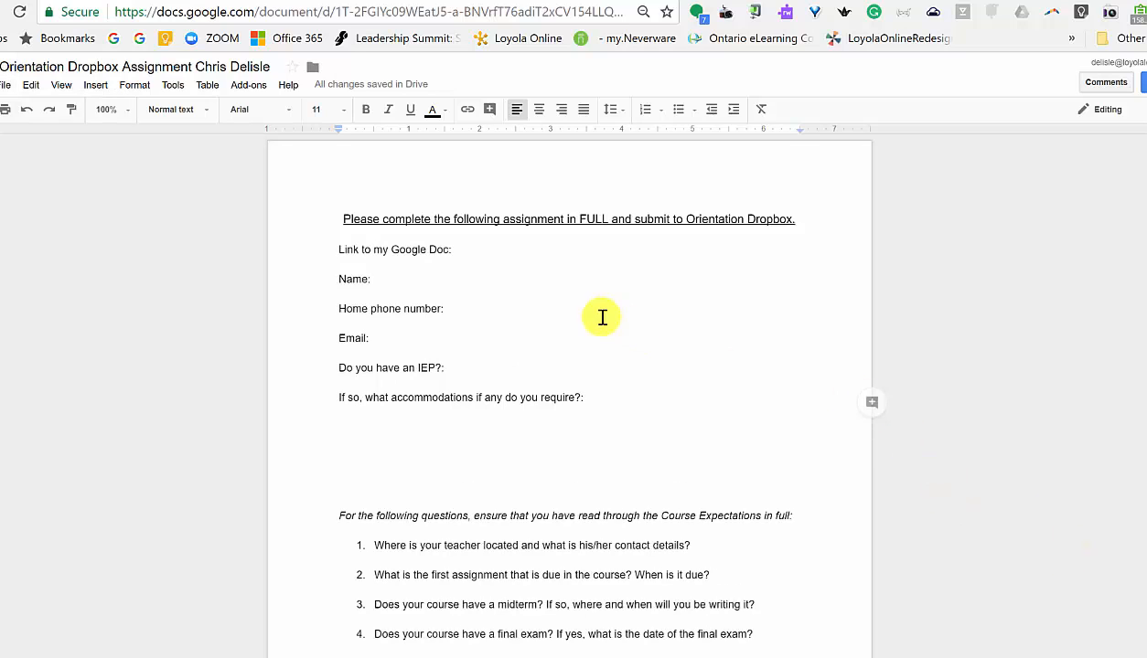
drag(455, 249, 542, 249)
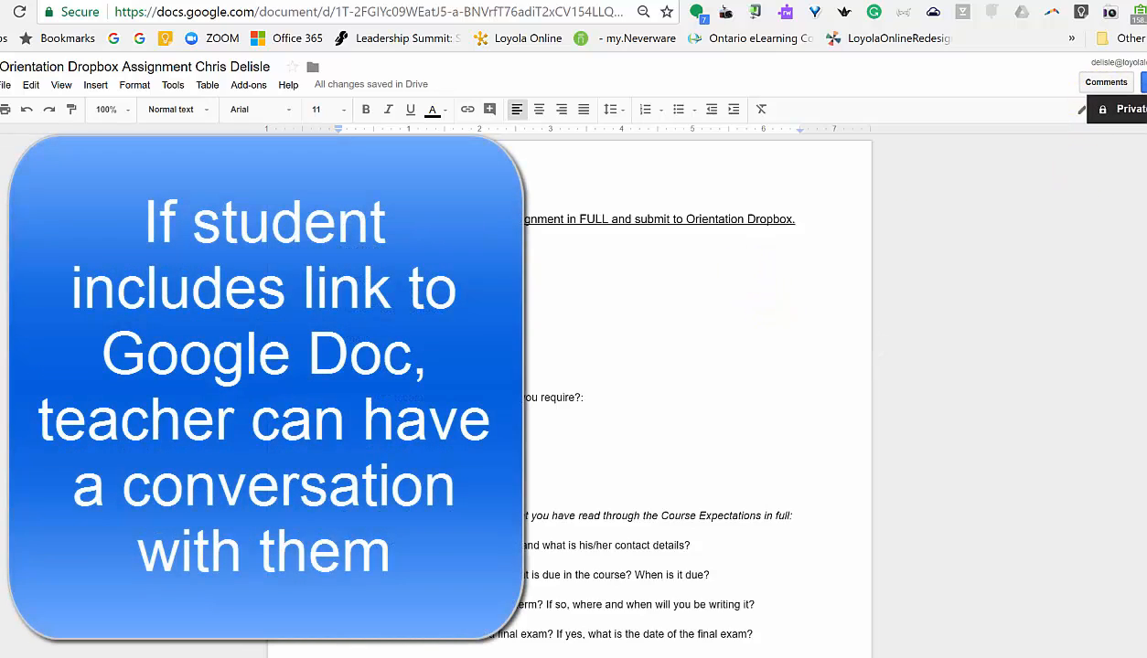
Turn on link sharing for the document and set it so anyone with the link can edit.
click(1143, 81)
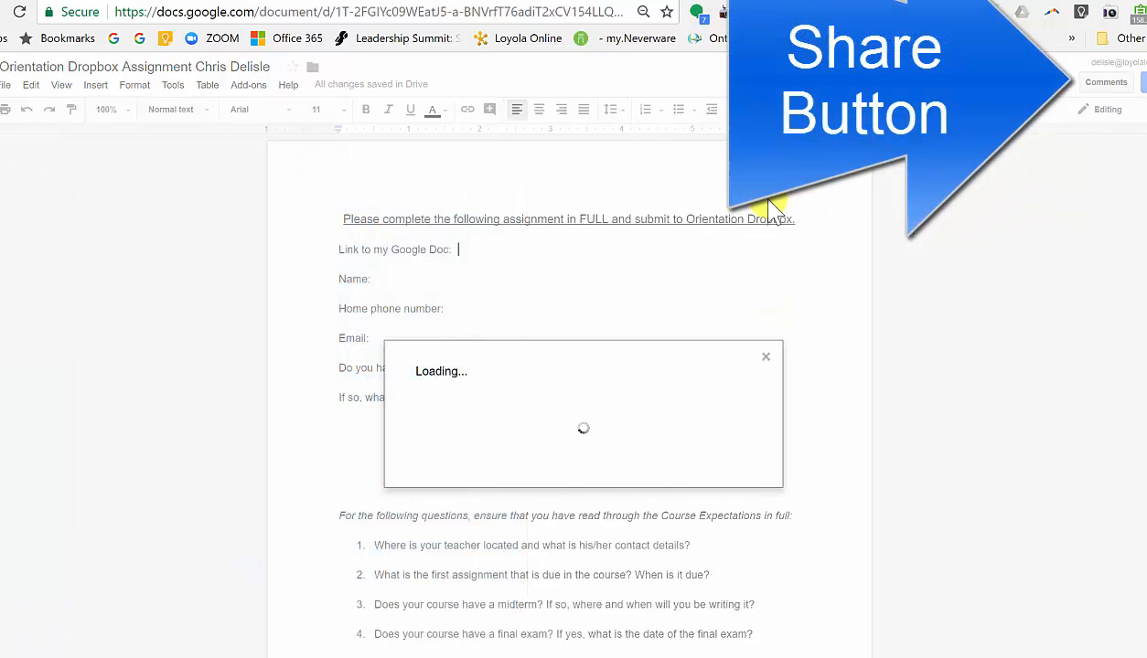
click(726, 356)
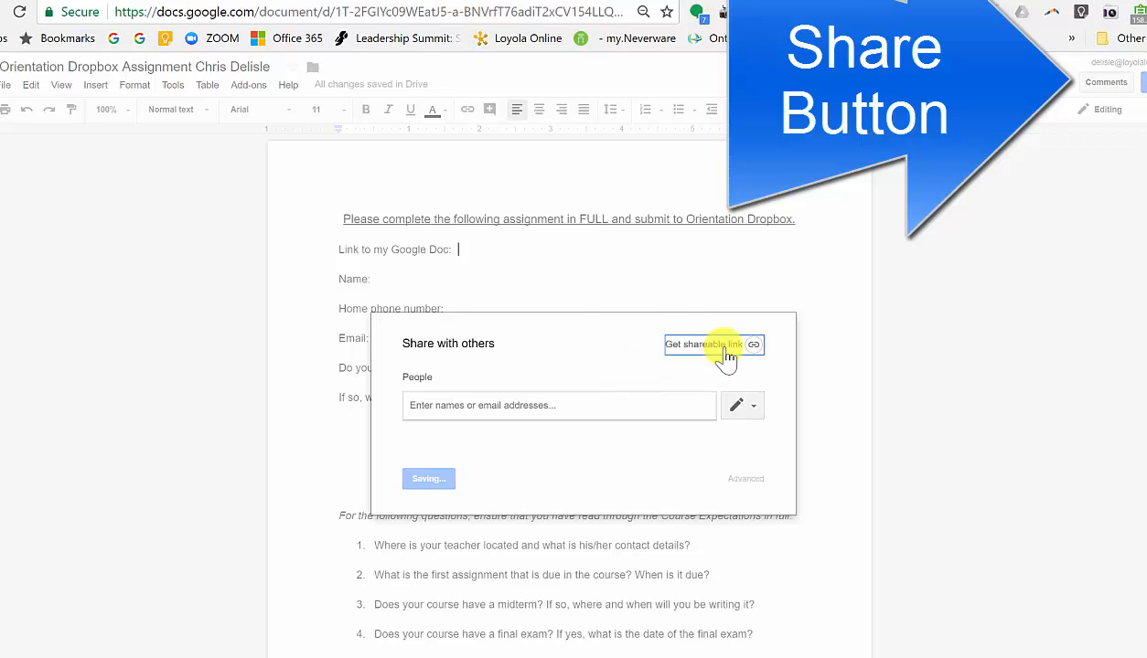
click(594, 402)
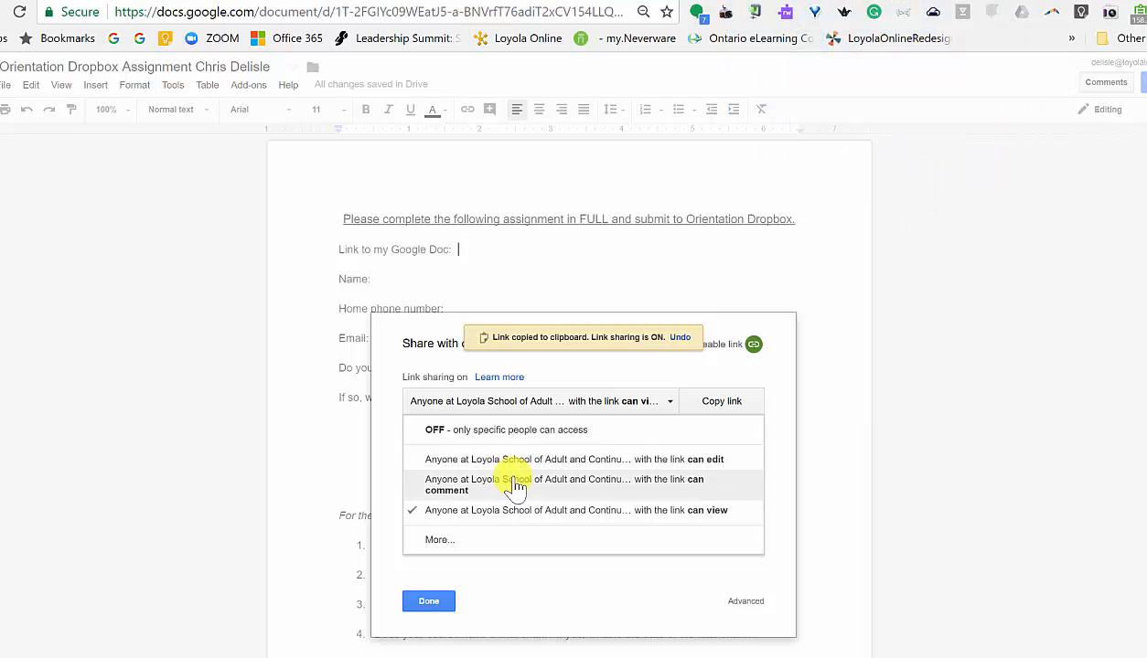
click(442, 540)
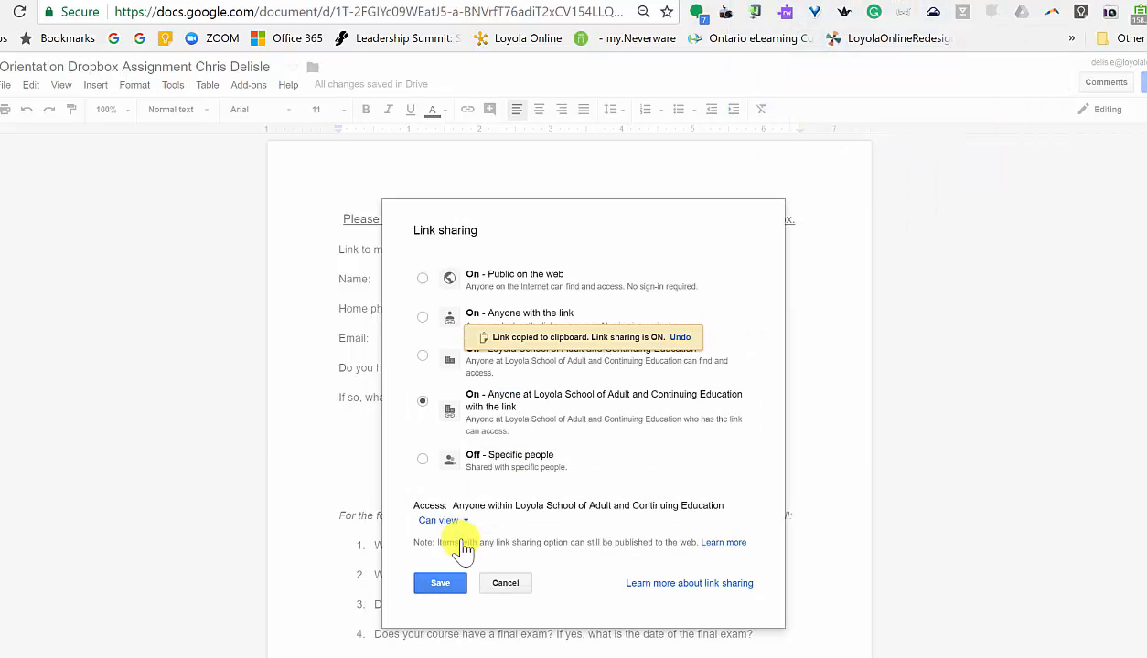
click(422, 317)
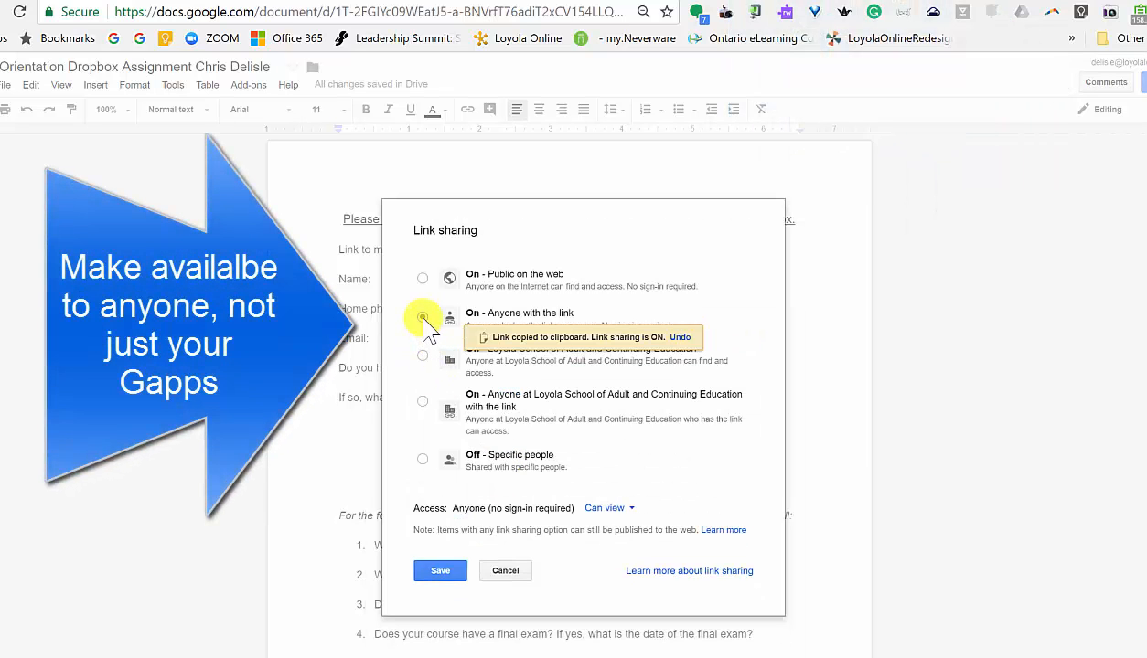
click(605, 508)
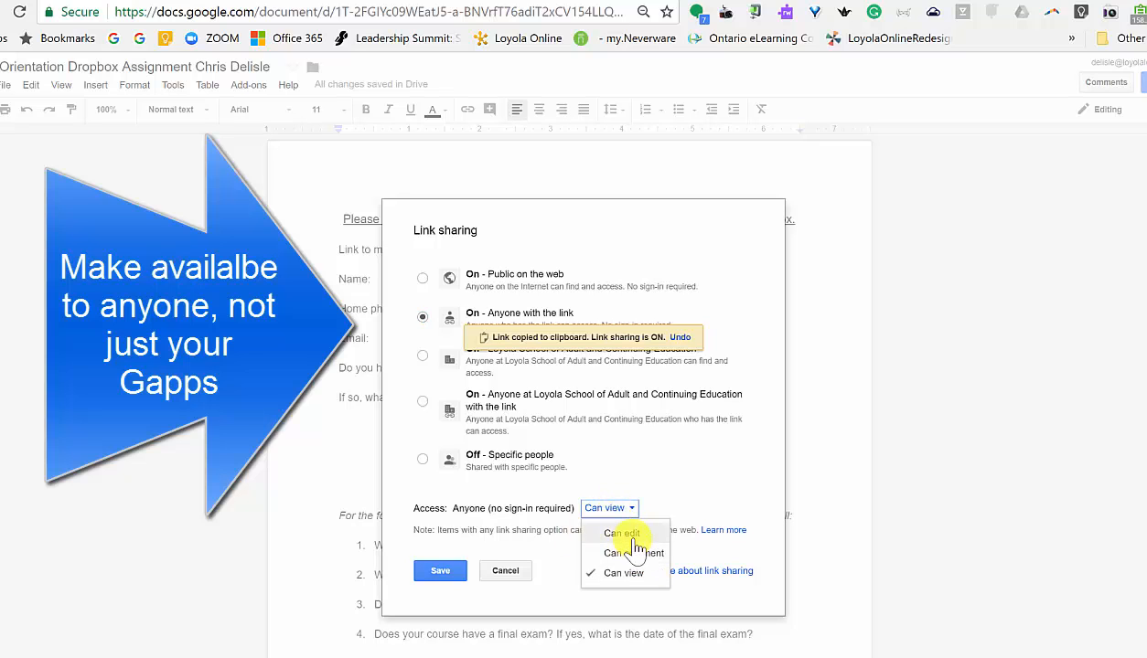
click(613, 530)
click(440, 571)
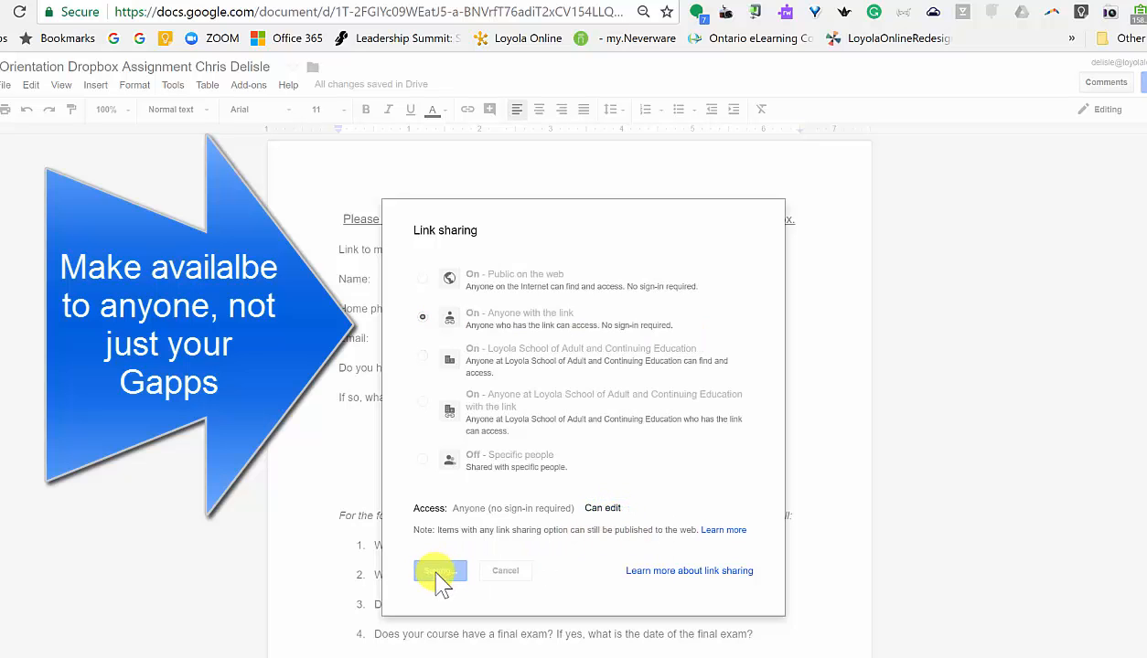
Copy the document's shareable link and paste it after "Link to my Google Doc:".
click(722, 350)
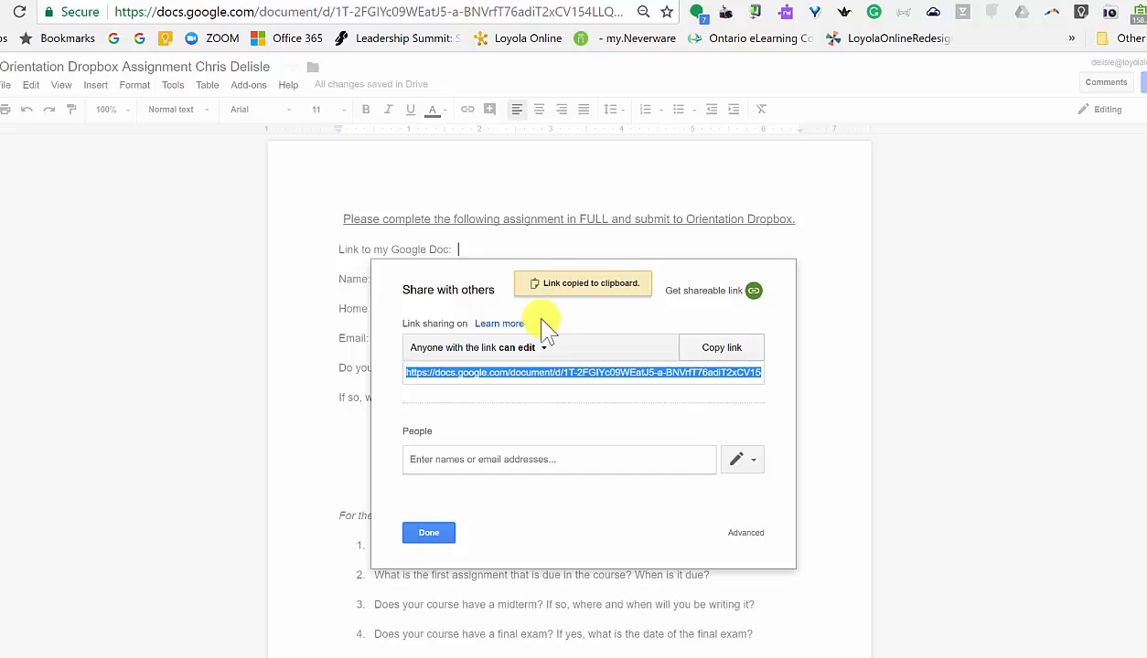
click(429, 533)
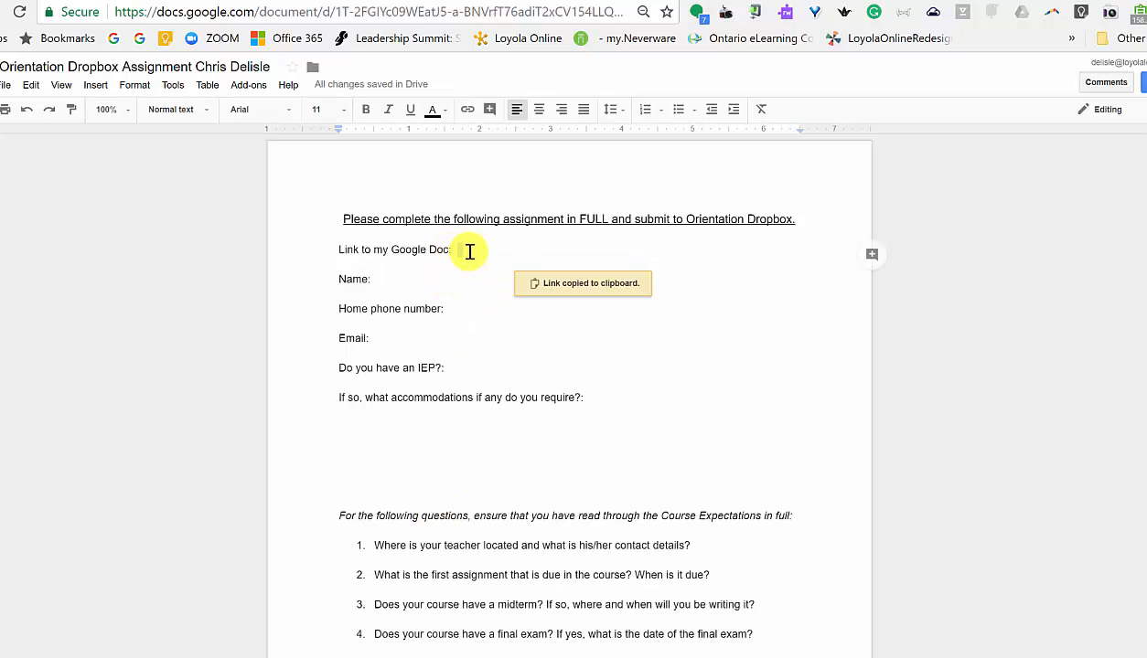
key(ctrl+v)
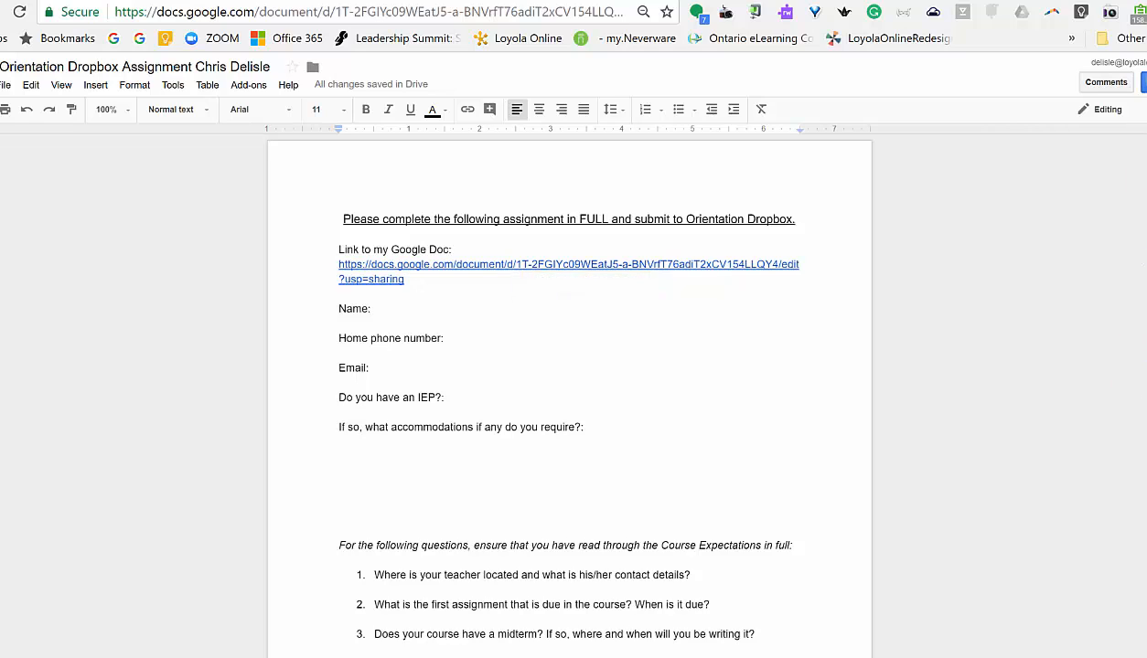
Change the document's link sharing access so anyone with the link can view.
click(1143, 82)
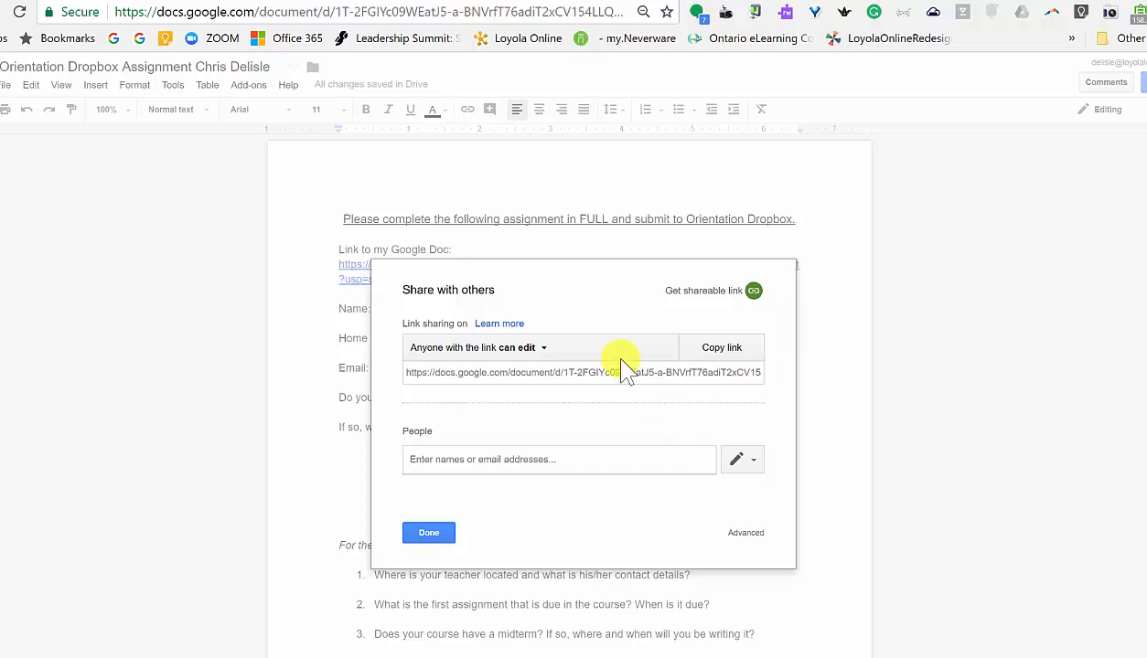
click(548, 348)
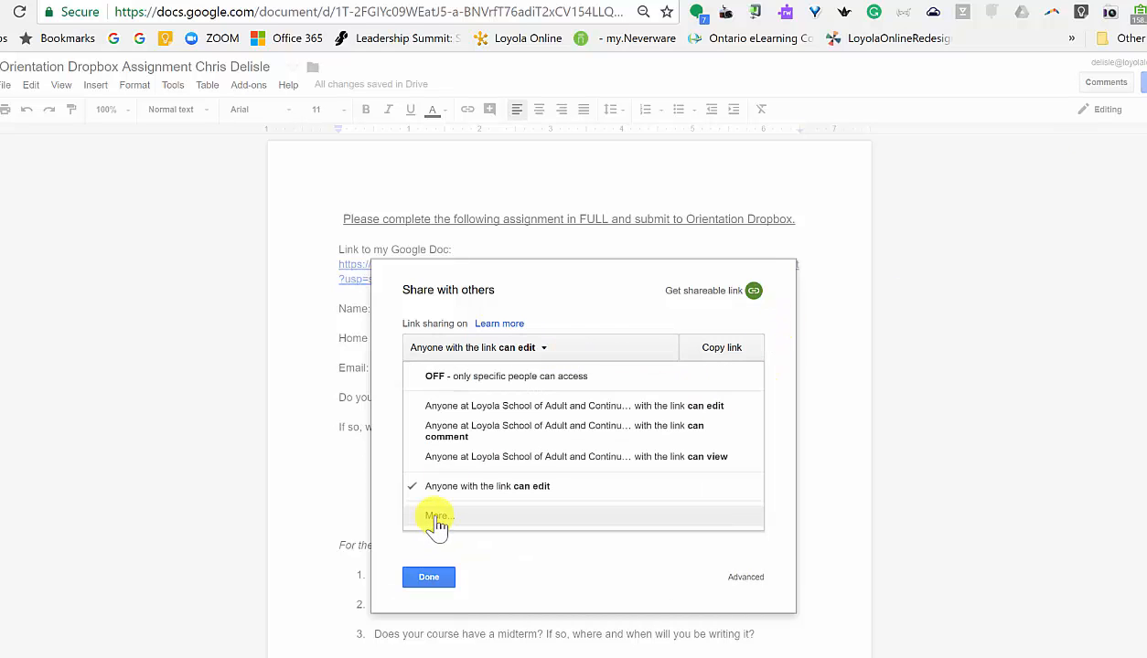
click(437, 516)
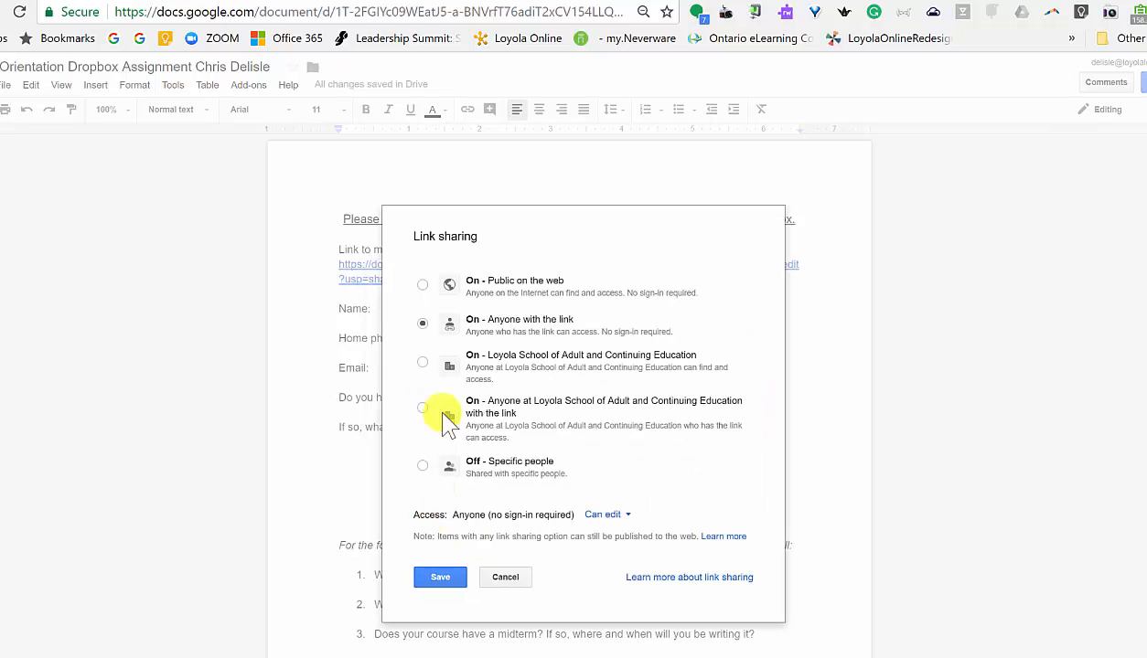
click(590, 516)
click(611, 578)
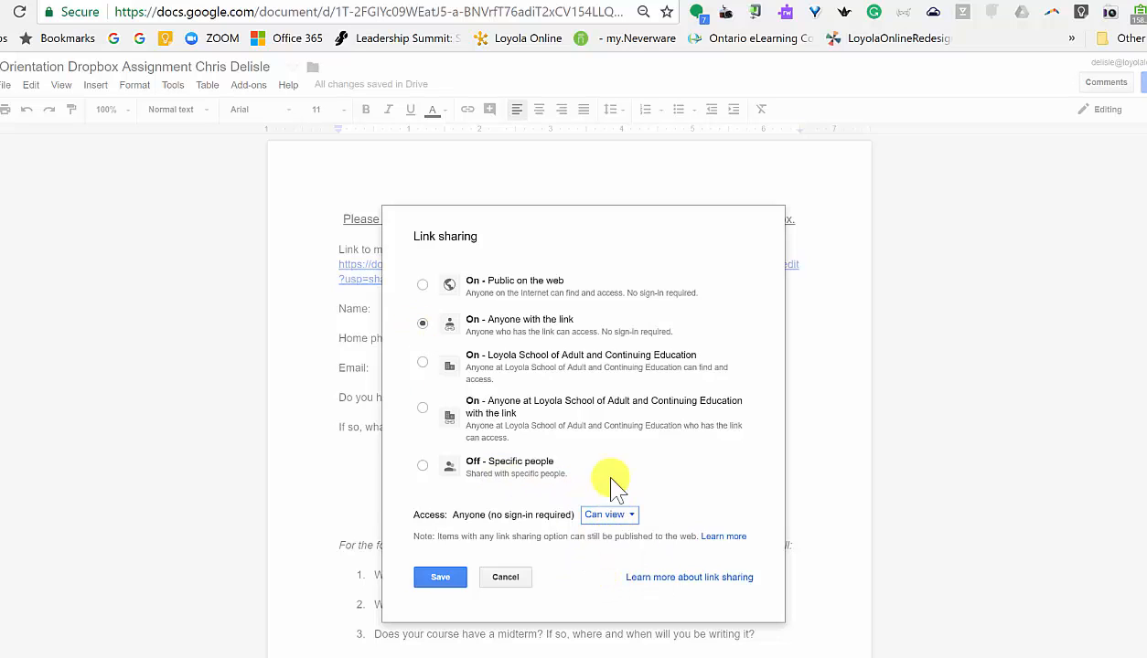
click(440, 577)
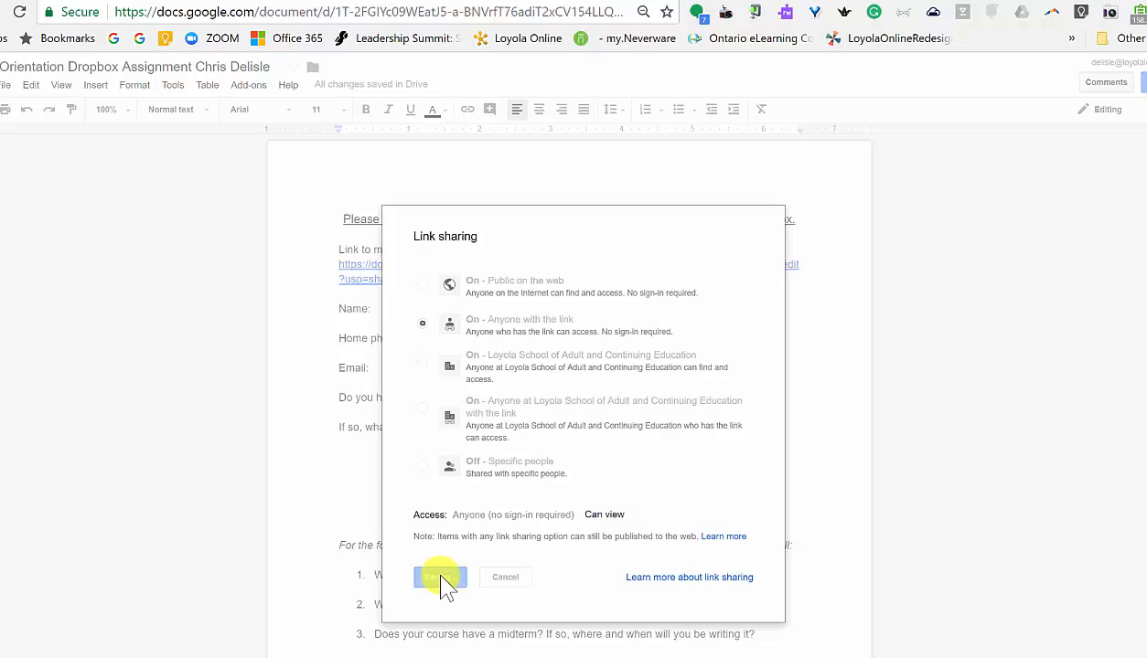
Copy the view link, paste it into the blank area below the accommodations question, and select the word "edit" in it.
click(723, 351)
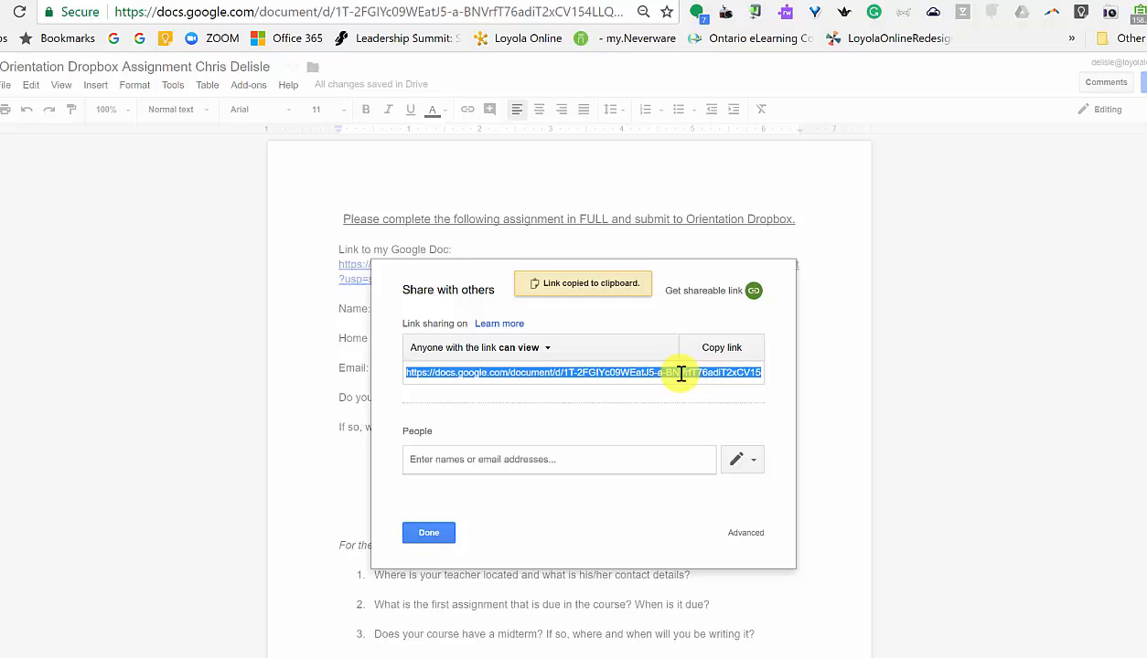
click(429, 533)
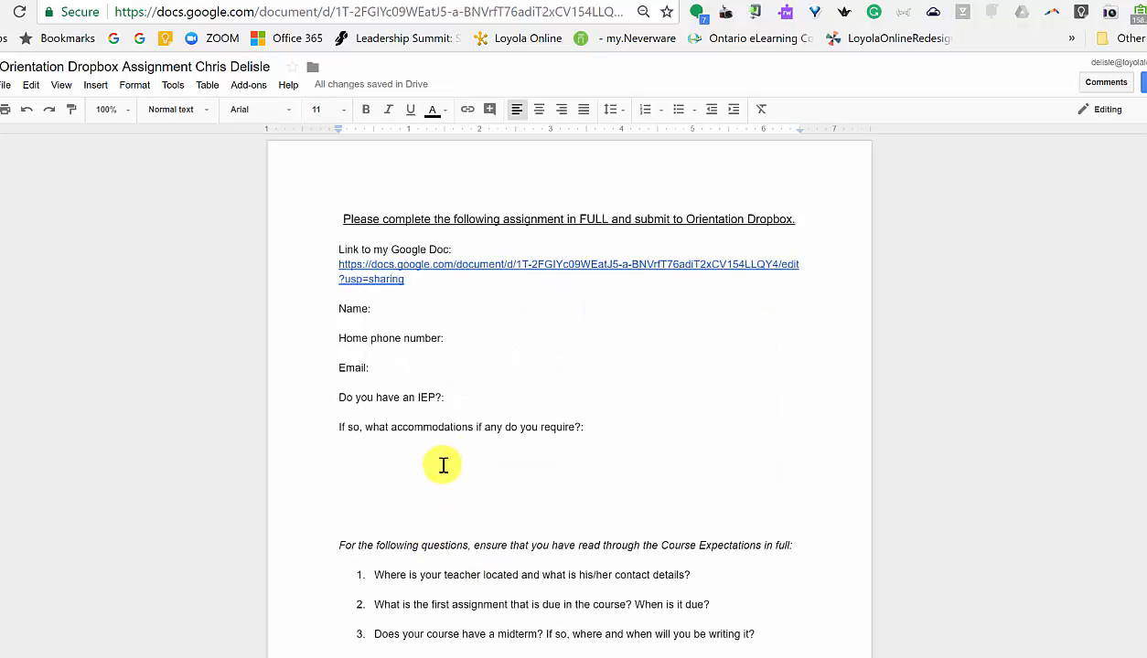
click(359, 474)
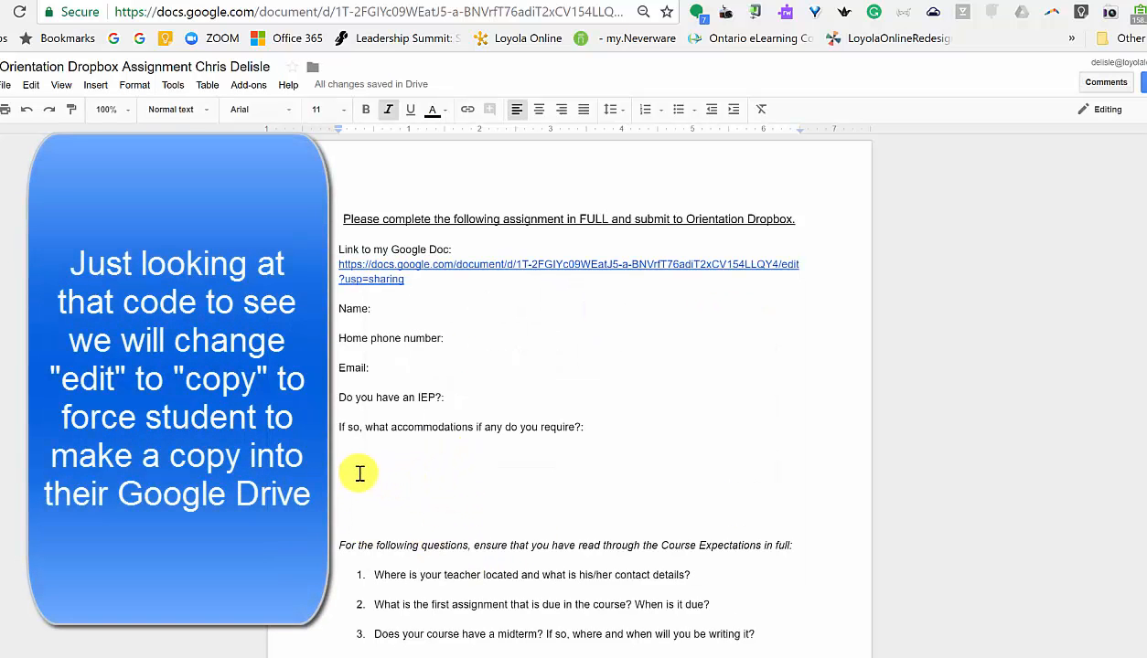
right_click(370, 475)
click(414, 530)
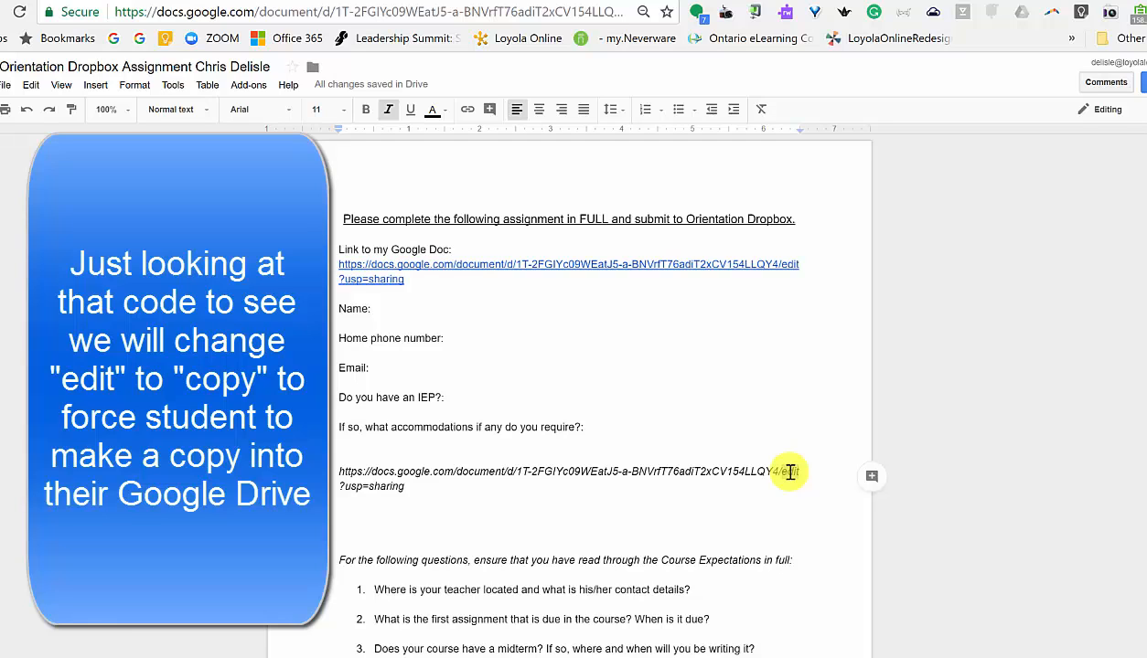
double_click(790, 472)
Switch to the course site and open the Lesson 3: Course Expectations page for HTML editing.
click(163, 3)
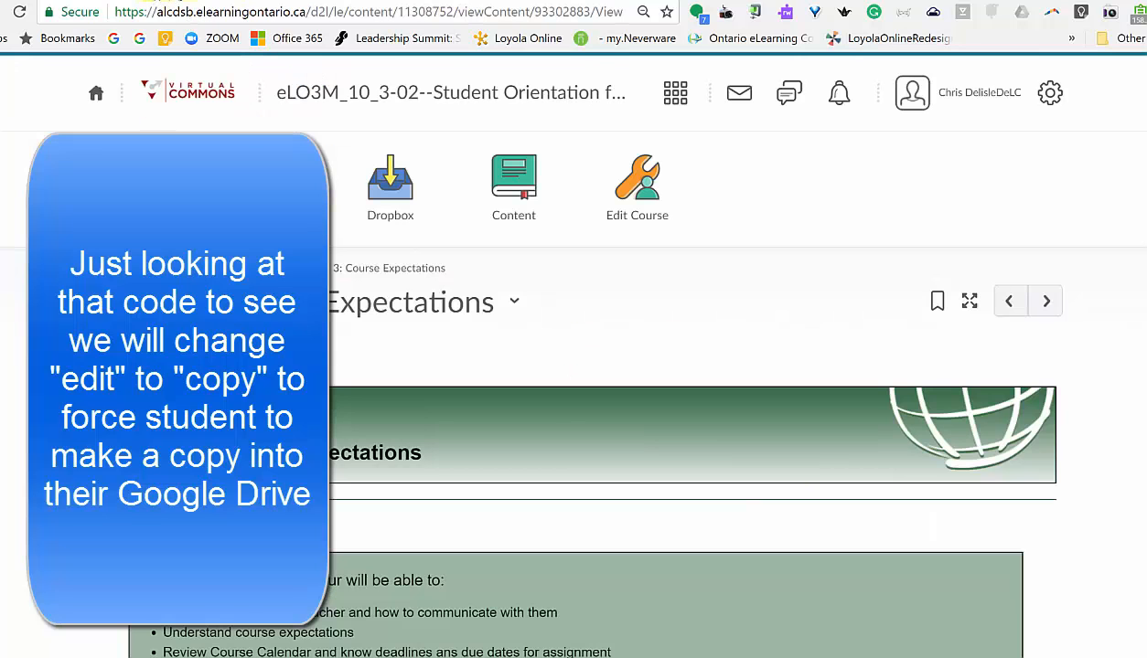
click(515, 304)
click(540, 374)
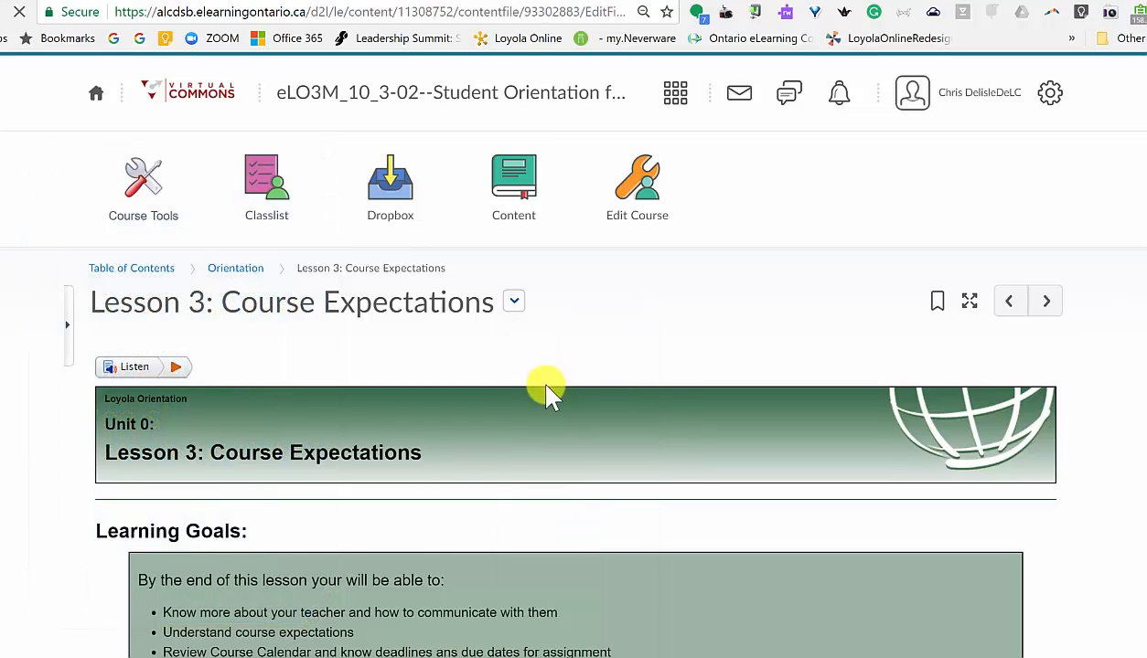
Start a URL quicklink on the blank line below the Dropbox instructions in the Assignment 2: Orientation Completion Task box.
scroll(523, 438, down, 3)
scroll(526, 471, down, 20)
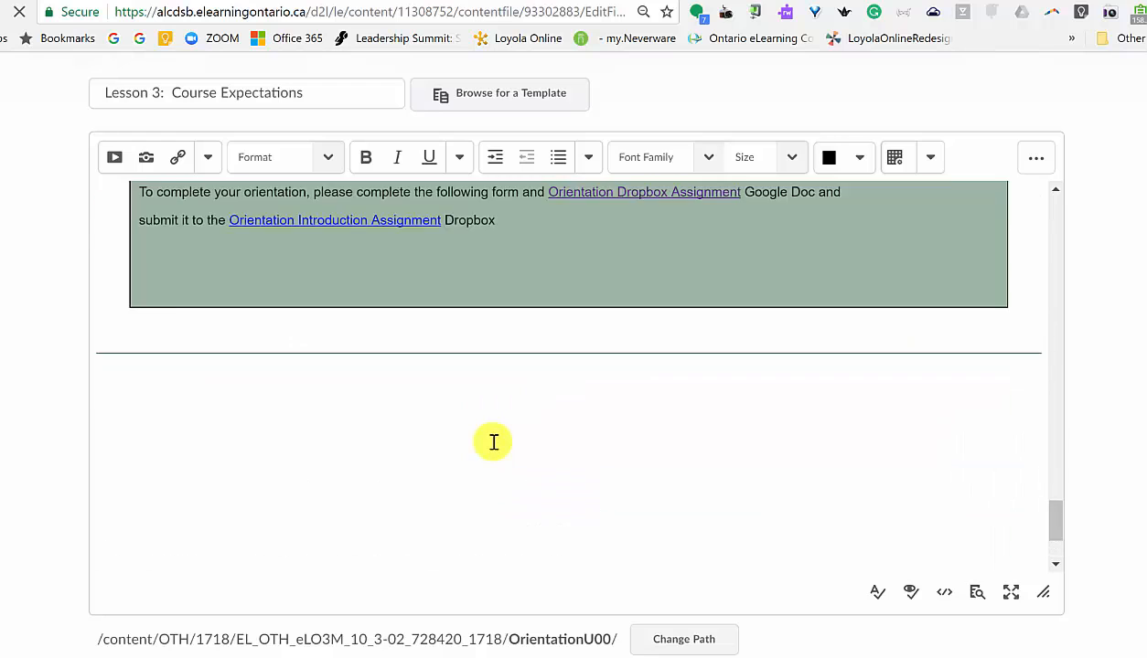
scroll(366, 457, up, 3)
click(163, 479)
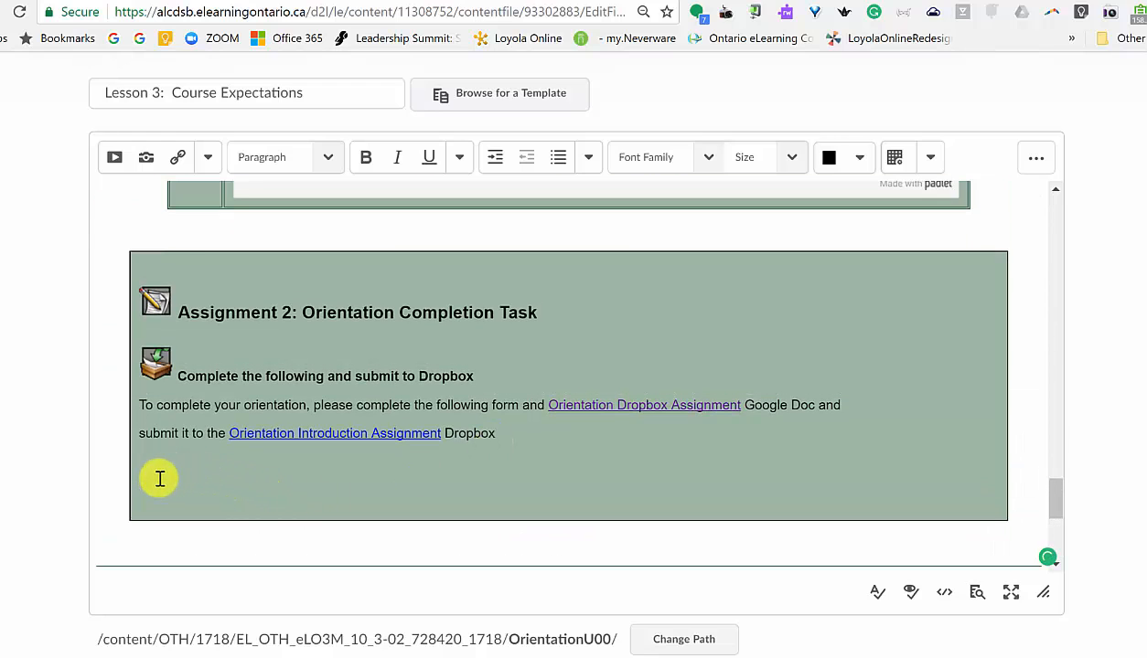
click(177, 159)
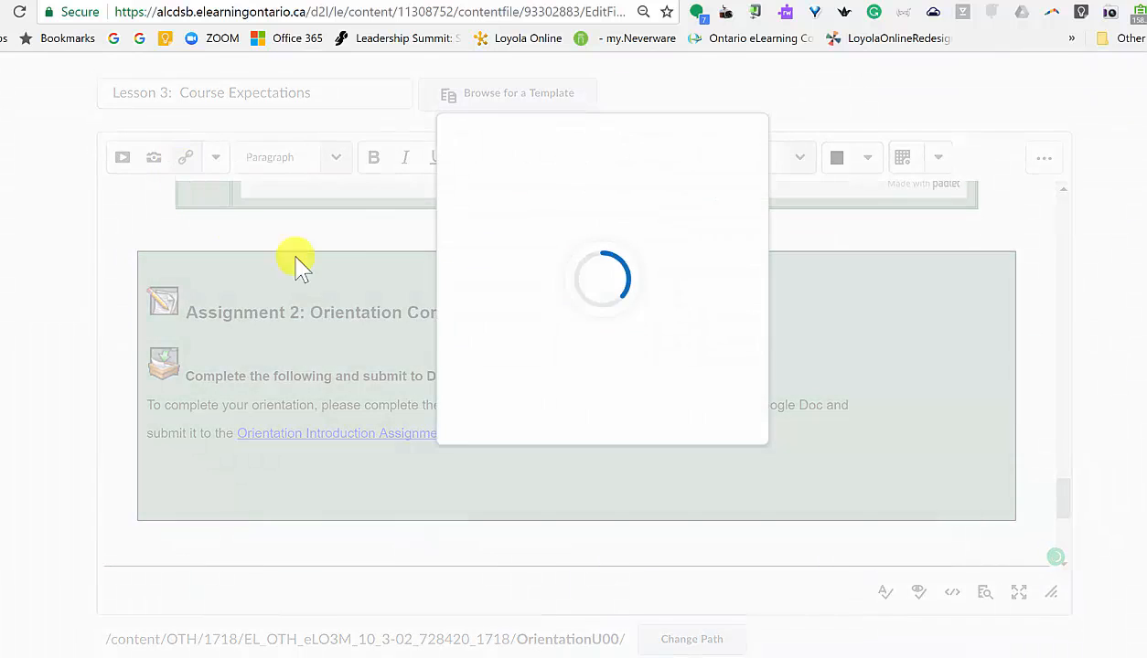
scroll(512, 371, down, 4)
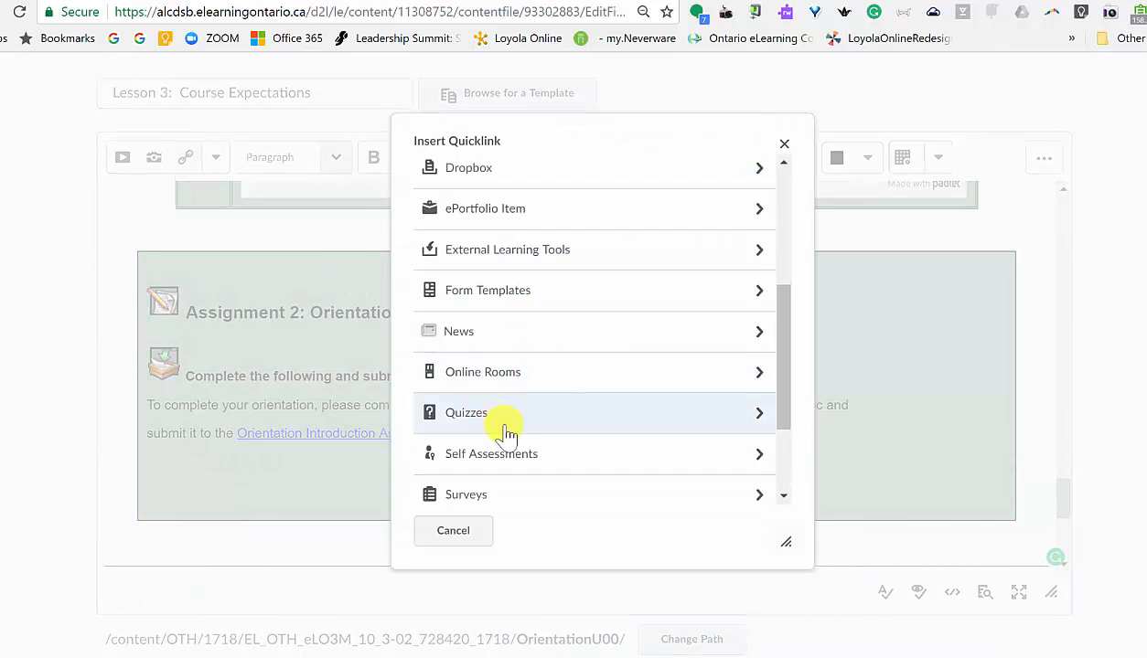
scroll(507, 429, down, 2)
click(494, 395)
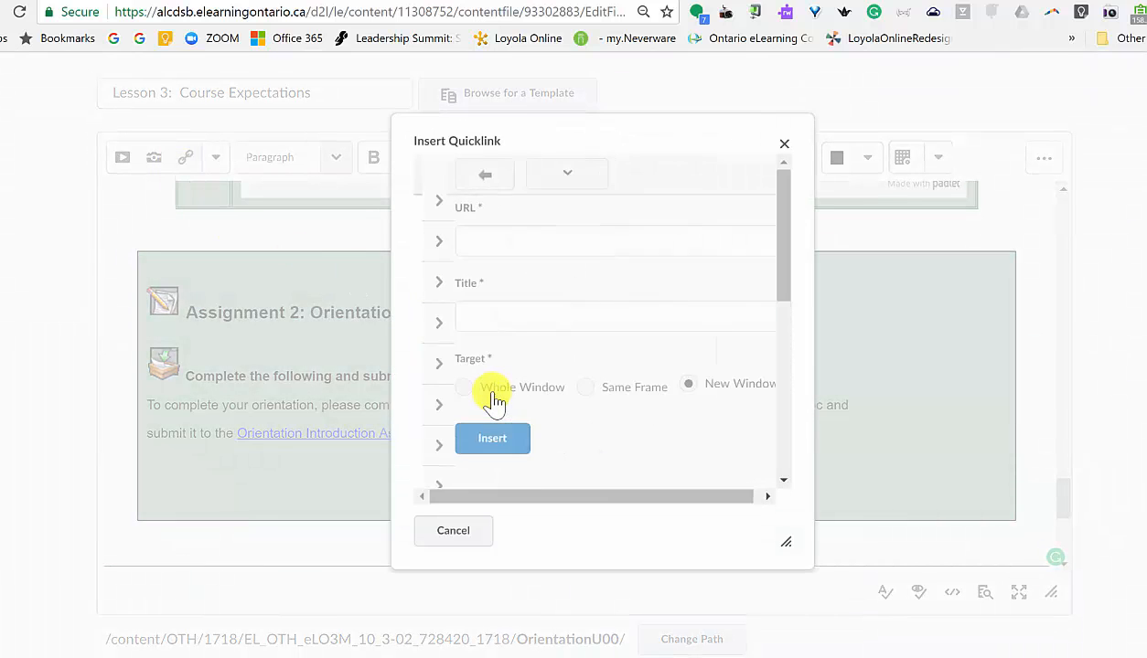
Paste the copied Google Doc link as the quicklink's URL and replace "edit" with "copy" in it.
click(464, 243)
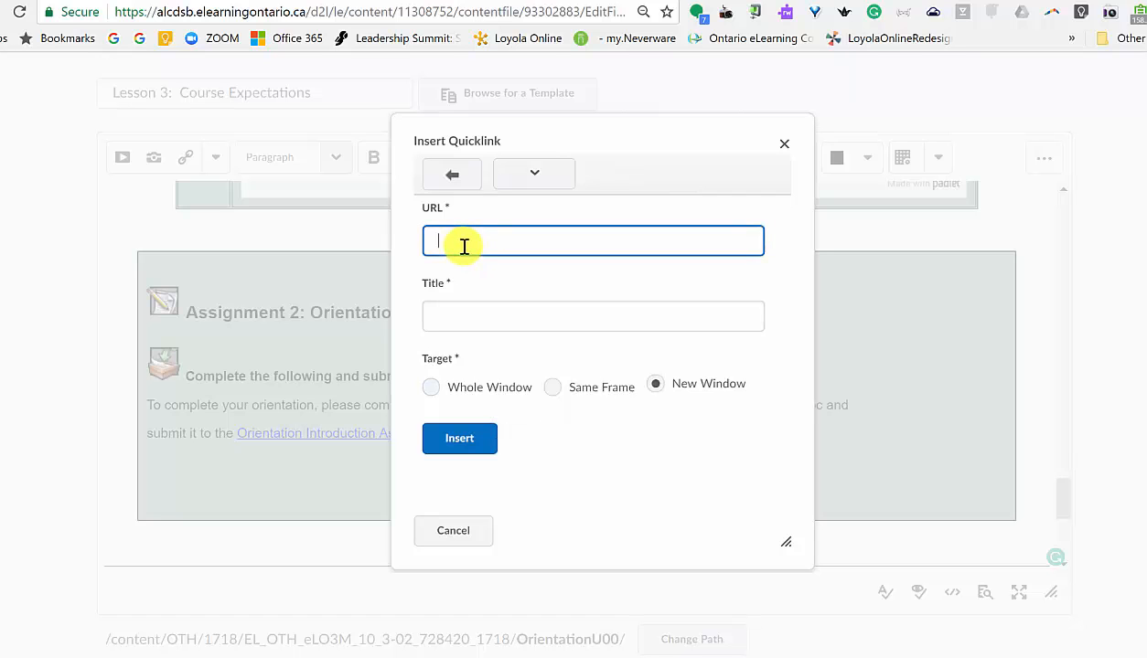
key(ctrl+v)
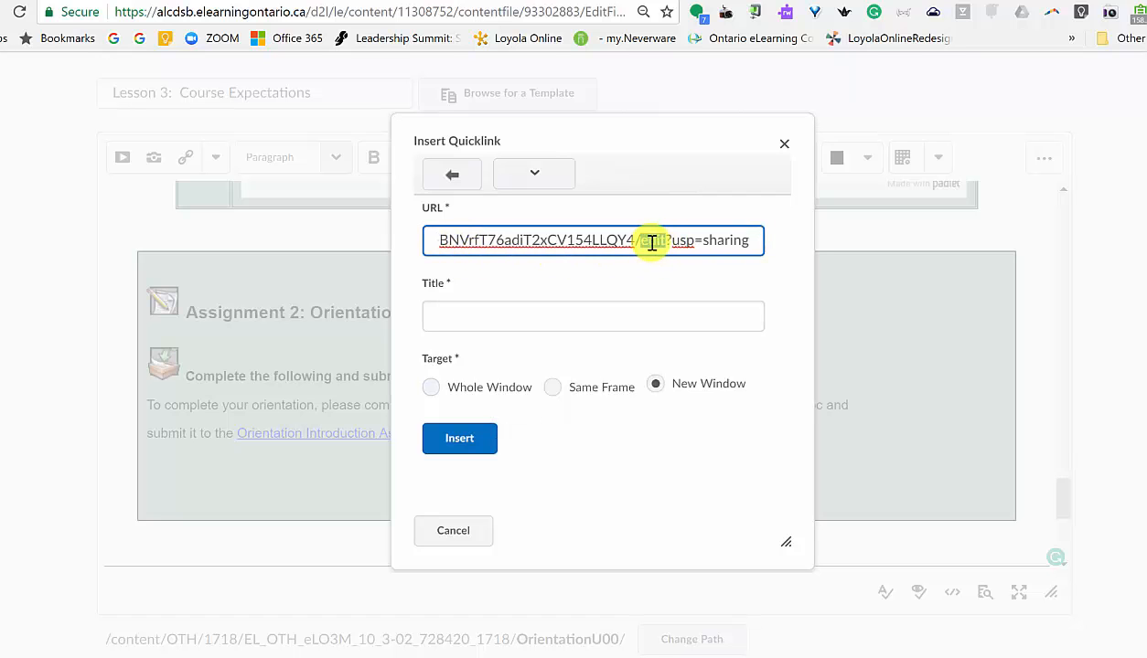
text(copy)
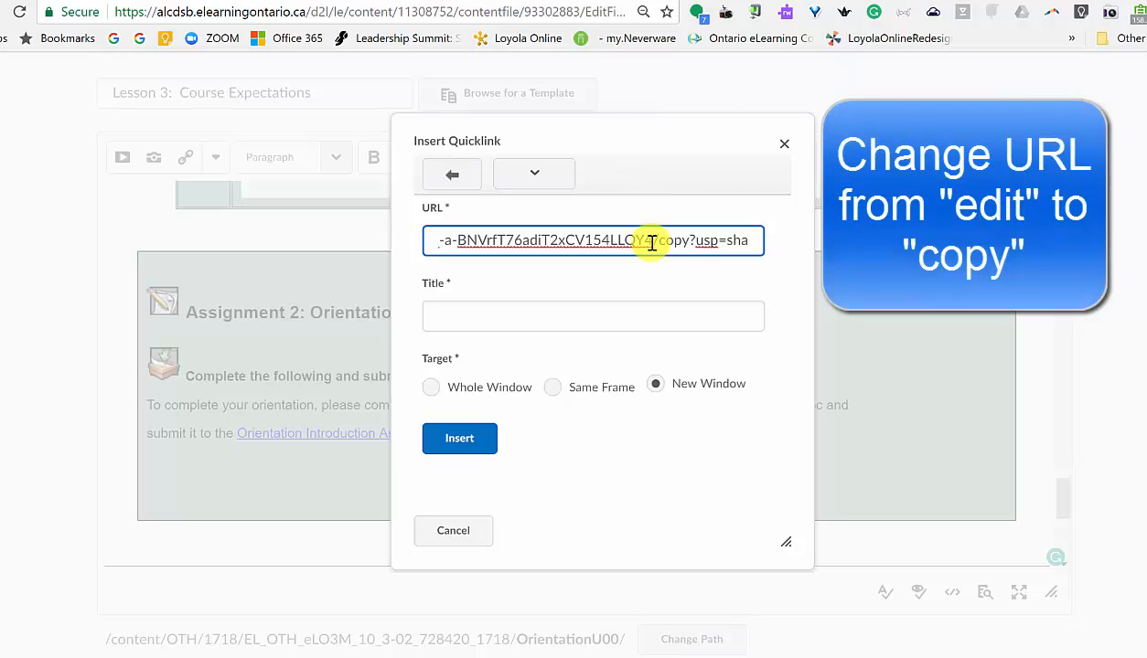
Title the quicklink "Orientation Template", insert it with New Window as the target, and save the lesson page.
click(636, 316)
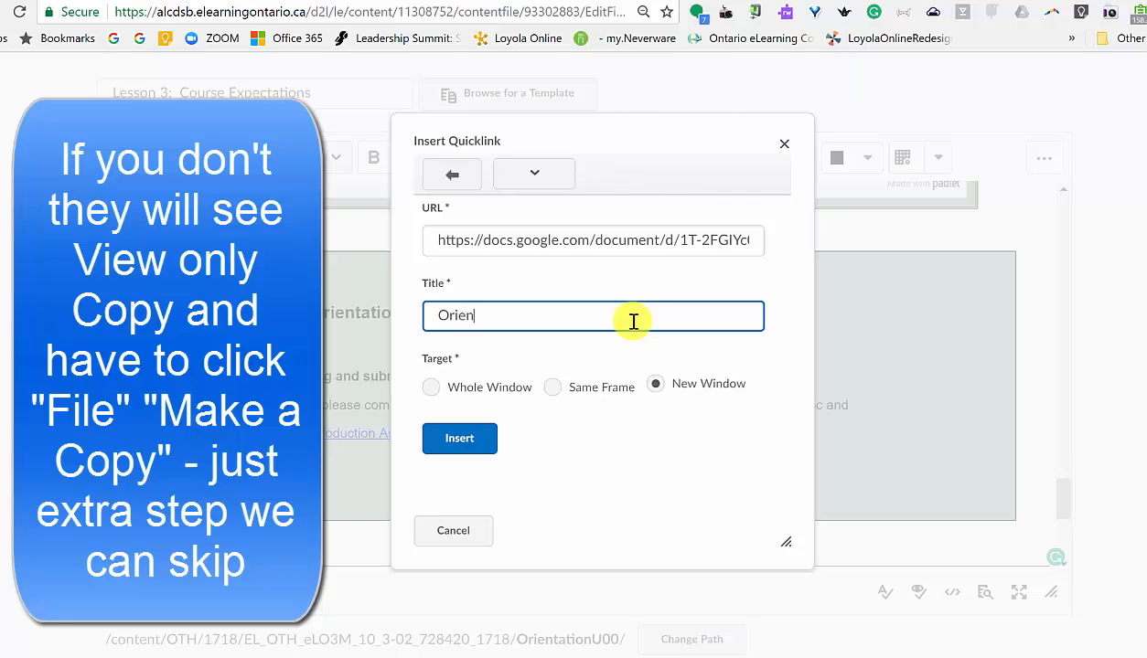
text(ion Template)
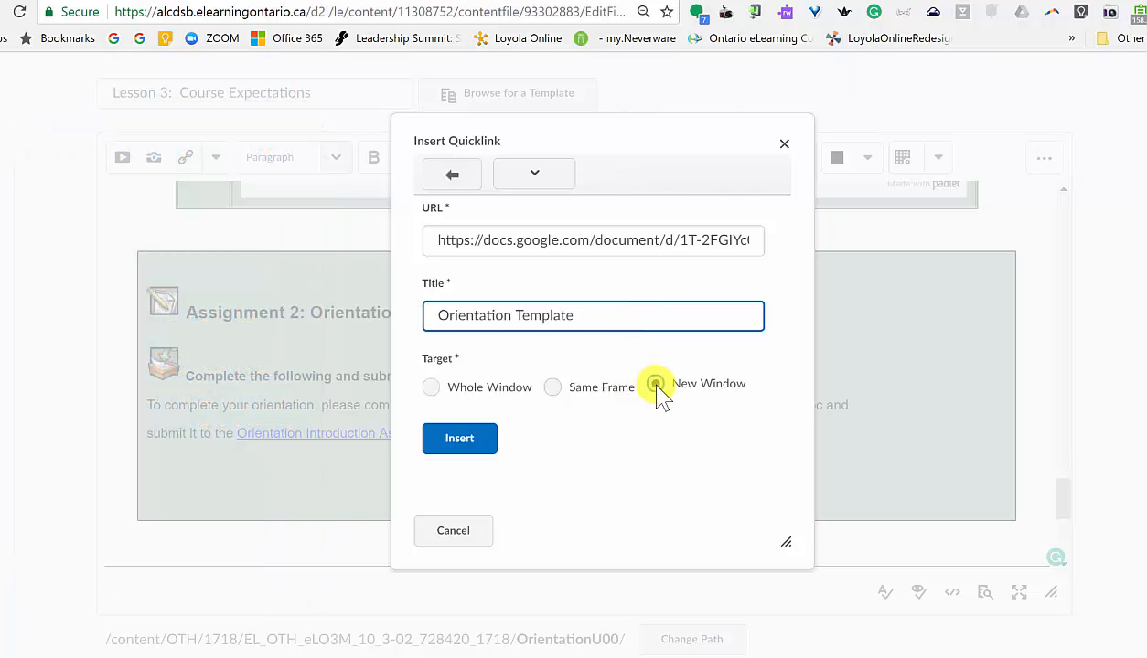
click(458, 439)
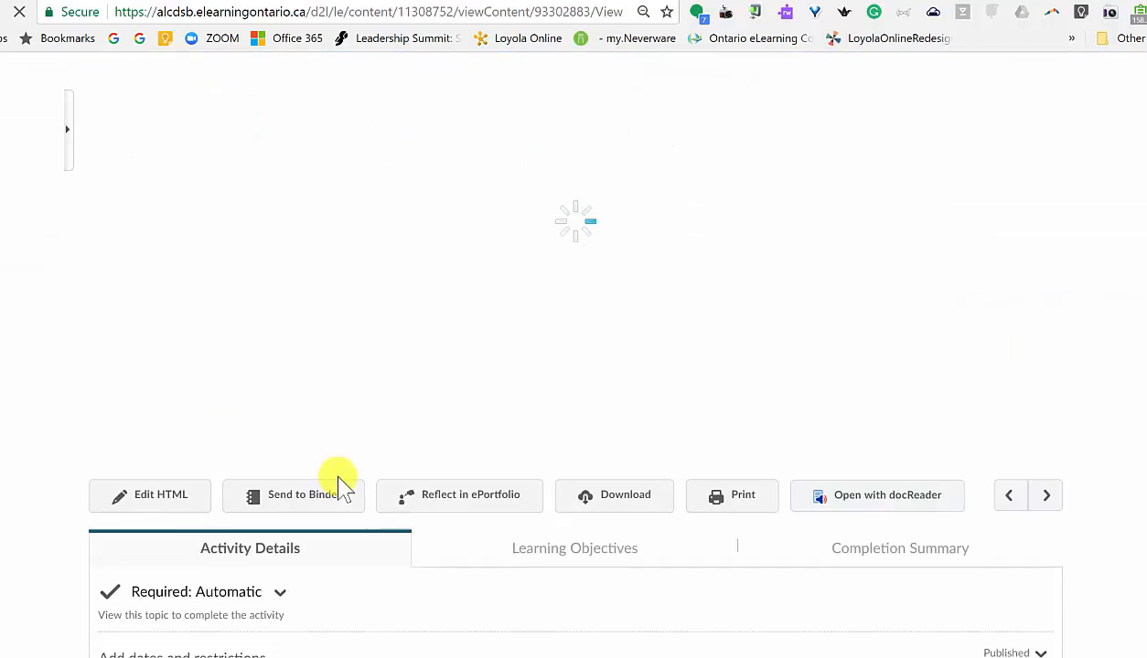
Test the Orientation Template link in the Assignment 2 box by opening it and making a copy of the document.
scroll(339, 484, down, 20)
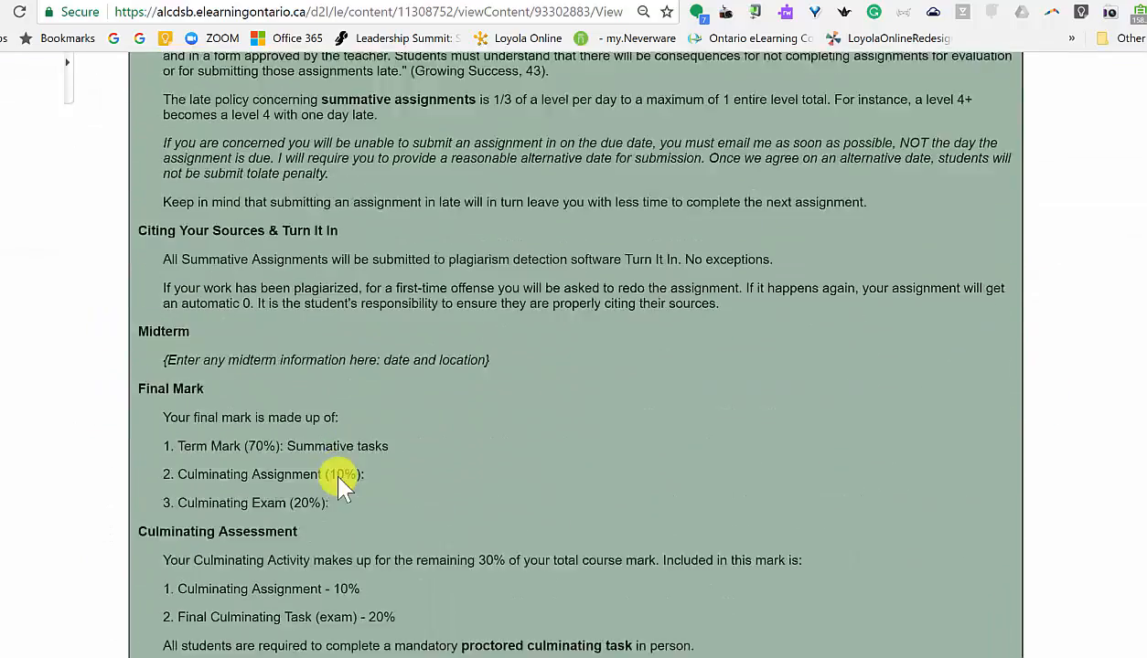
scroll(339, 485, down, 4)
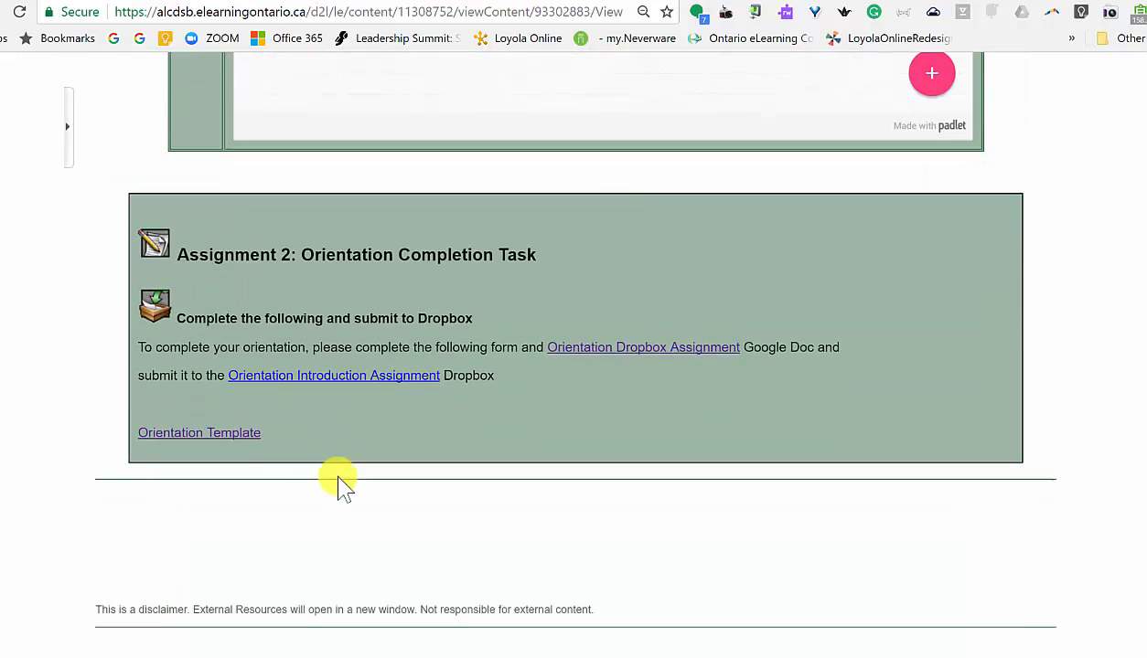
click(213, 441)
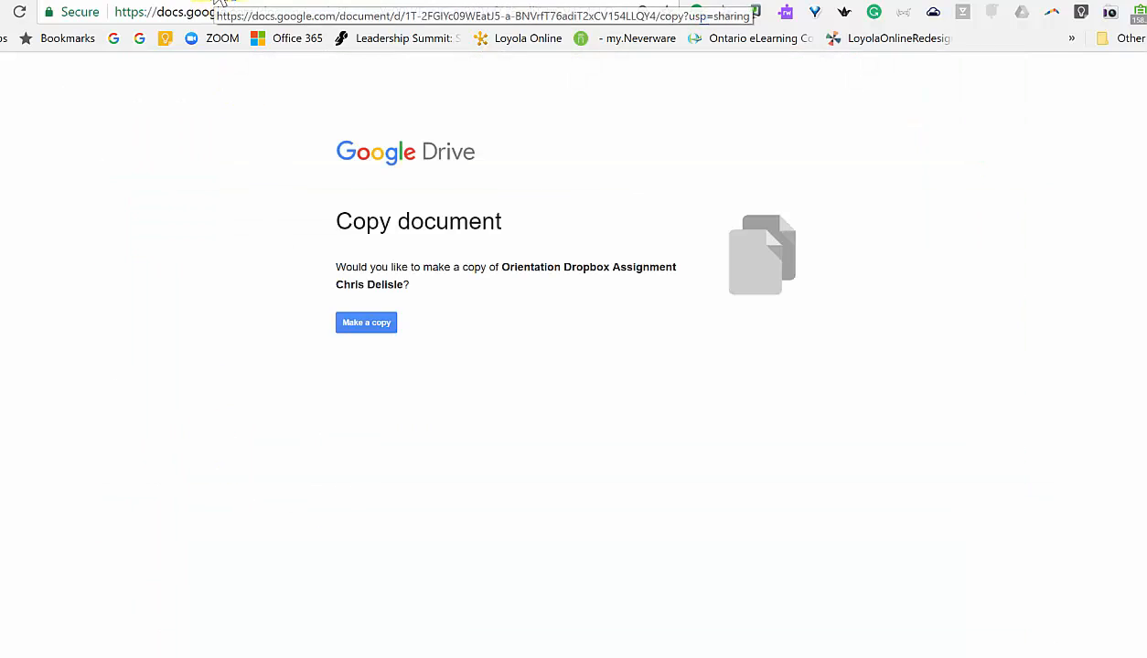
click(373, 327)
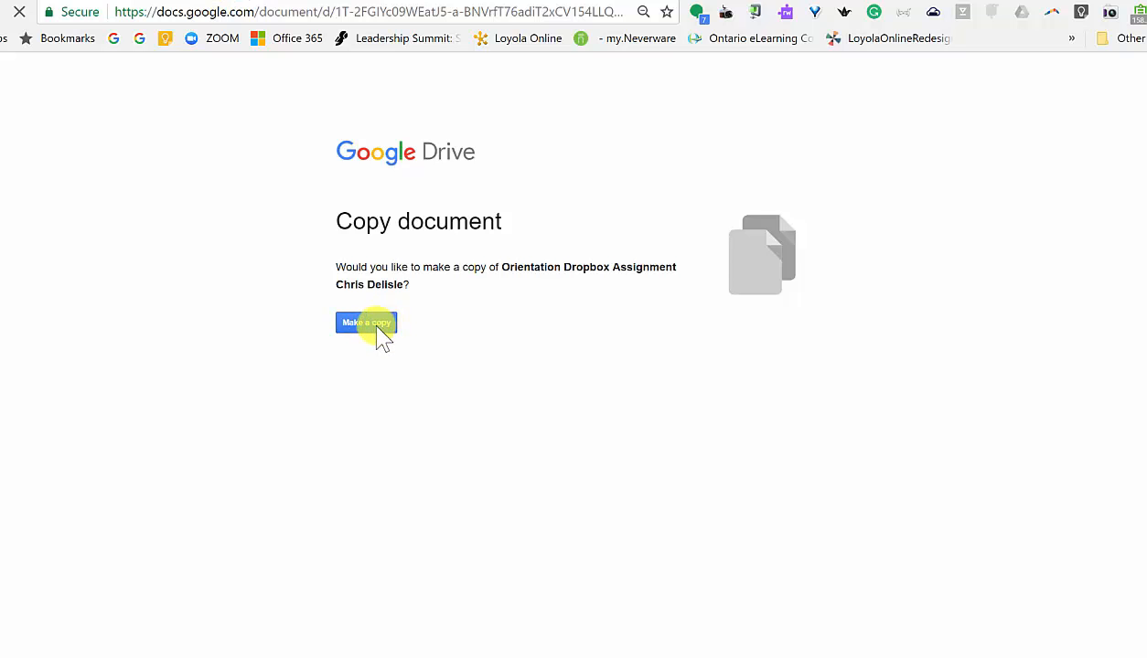